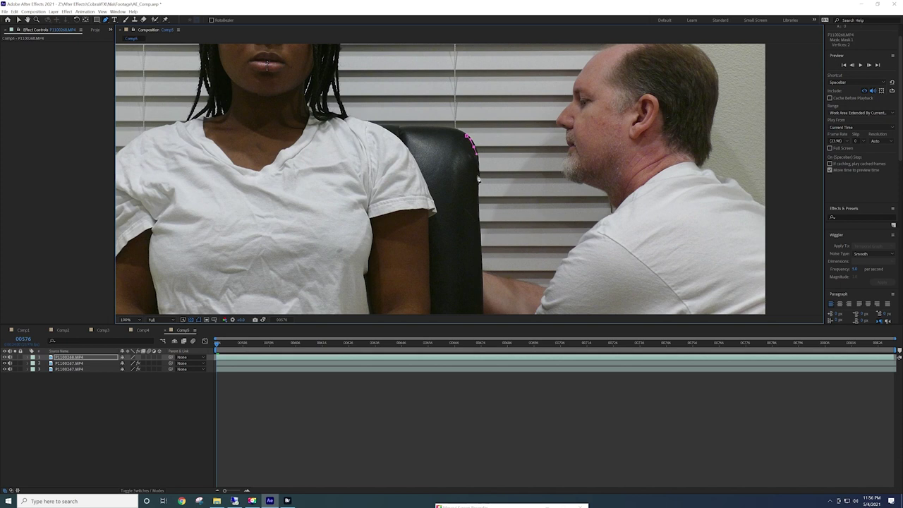
# - Mask the top footage layer along the chair's outer edge and around the frame, keeping the seated woman and excluding the man
pyautogui.click(478, 235)
pyautogui.hotkey('ctrl', 'z')
pyautogui.hotkey('ctrl', 'z')
pyautogui.hotkey('ctrl', 'shift', 'z')
pyautogui.click(105, 19)
pyautogui.press(',')
pyautogui.press(',')
pyautogui.click(314, 86)
pyautogui.click(639, 97)
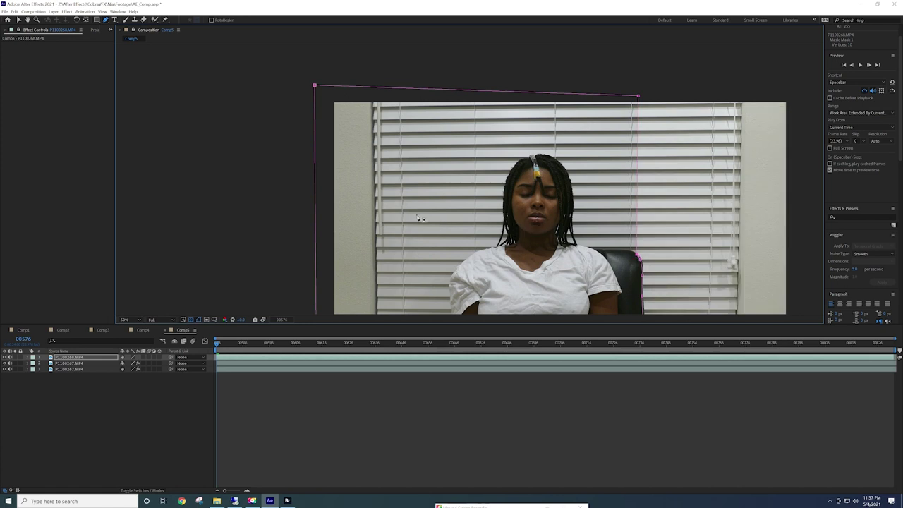
pyautogui.press('v')
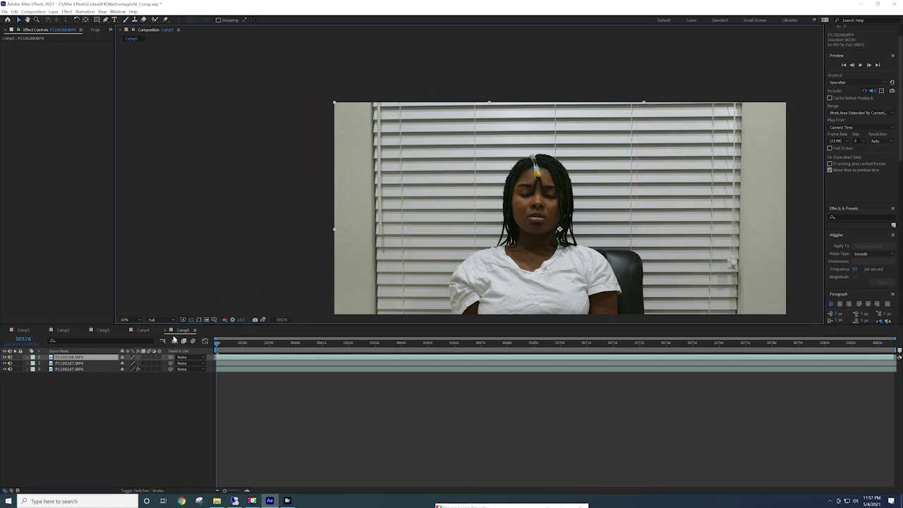
pyautogui.click(131, 319)
pyautogui.click(138, 329)
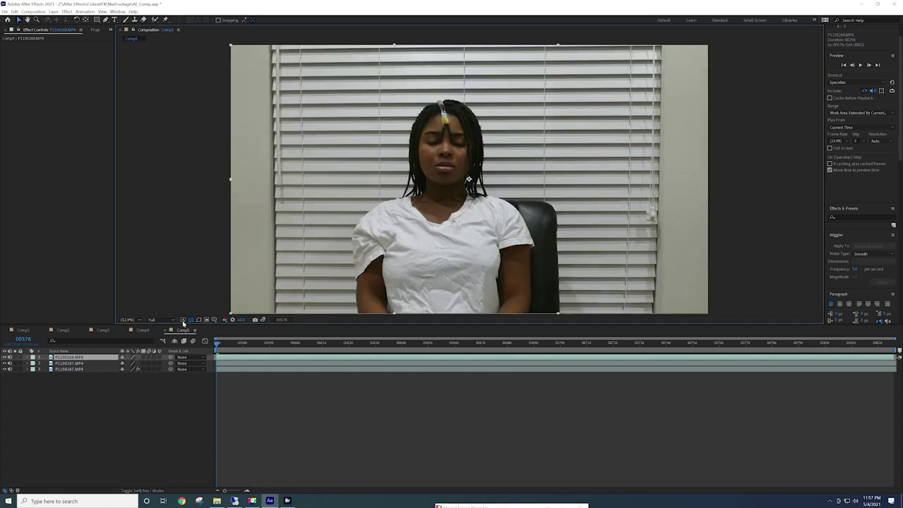
# - Open the commands available for the top footage layer
pyautogui.click(134, 417)
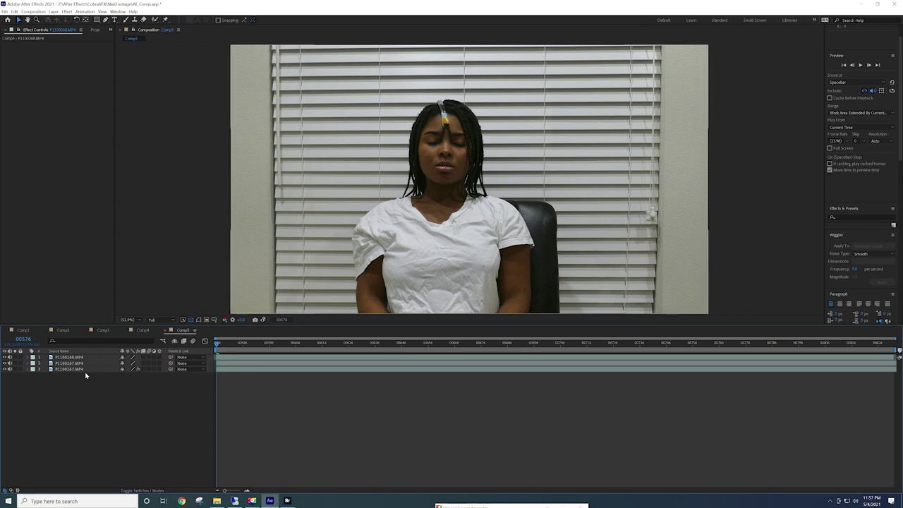
pyautogui.click(67, 358)
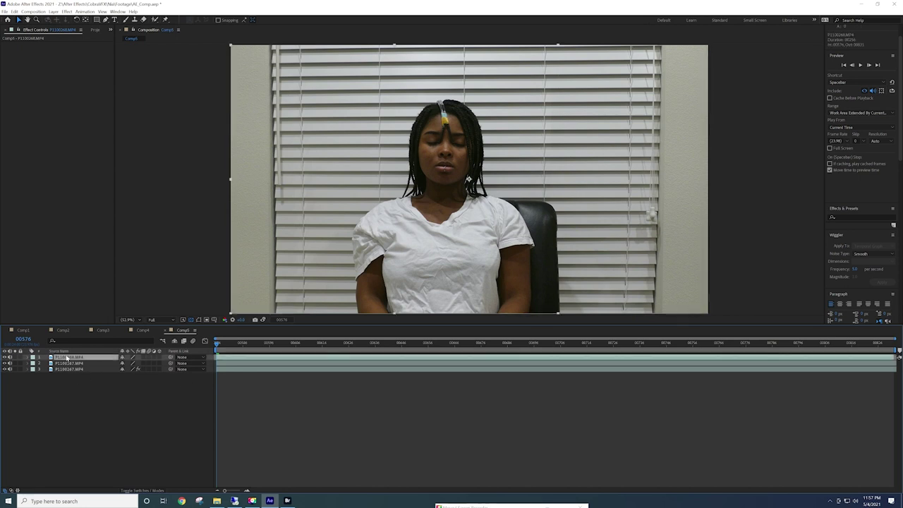
pyautogui.rightClick(67, 358)
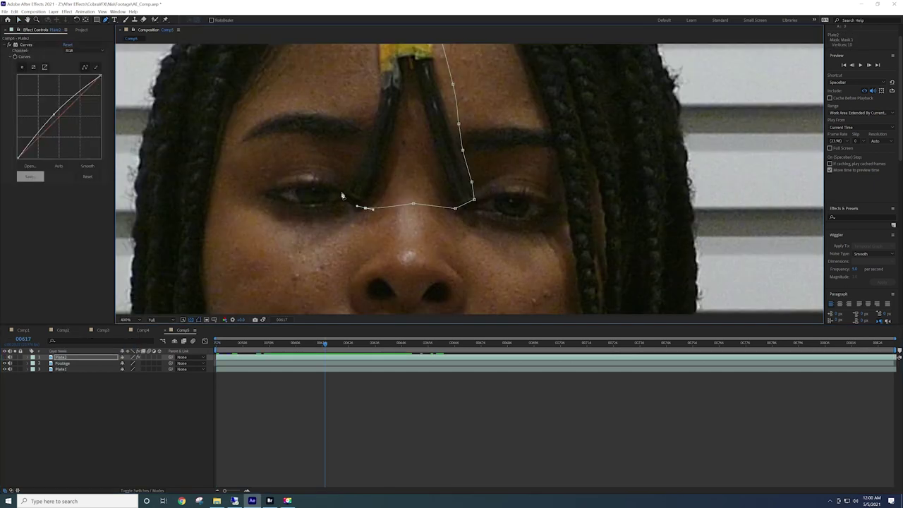
# - Complete the mask around the tube and its two branches on the forehead of Plate2, and turn the layer on
pyautogui.click(341, 193)
pyautogui.click(357, 151)
pyautogui.click(368, 125)
pyautogui.moveTo(360, 105); pyautogui.dragTo(388, 238)
pyautogui.click(385, 113)
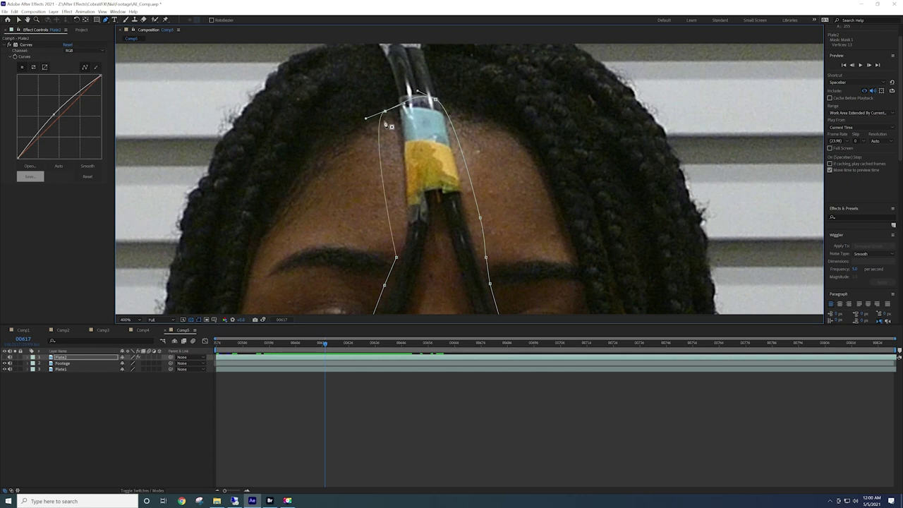
pyautogui.click(2, 357)
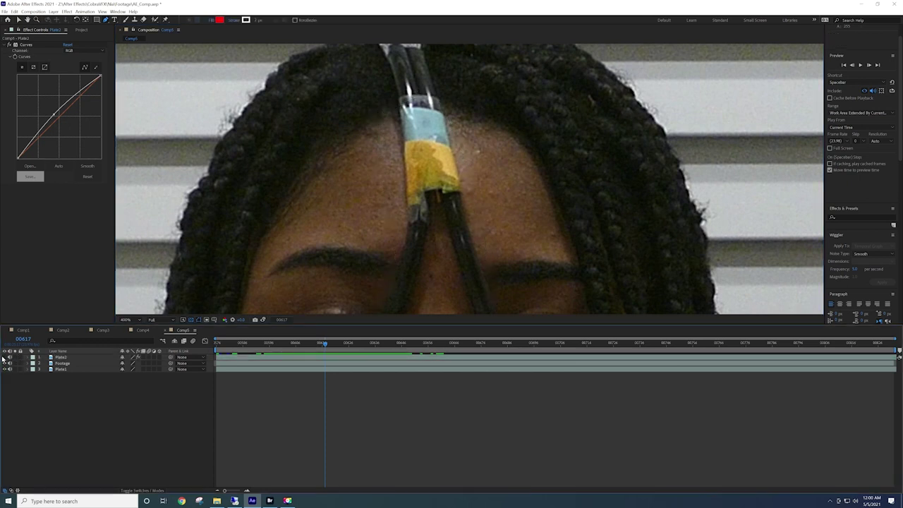
pyautogui.click(6, 358)
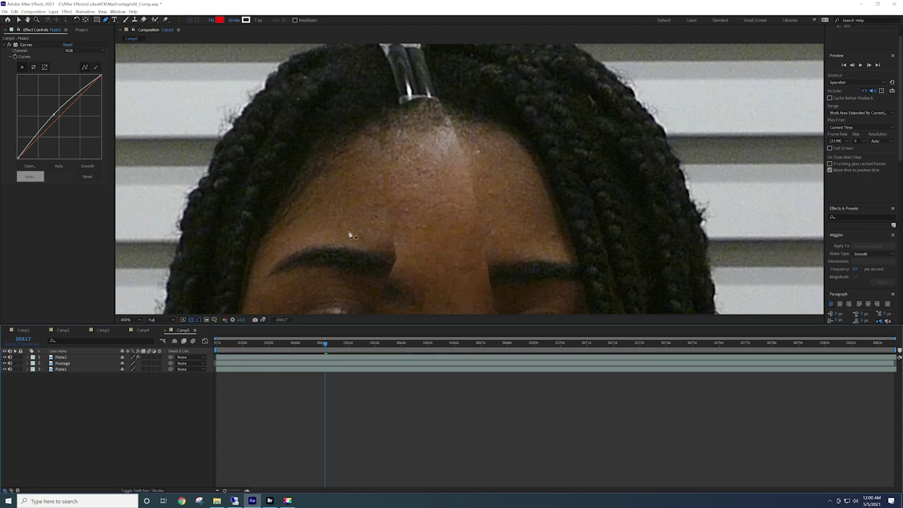
# - Delete Mask 1 from the Plate2 layer
pyautogui.scroll(-2, 350, 236)
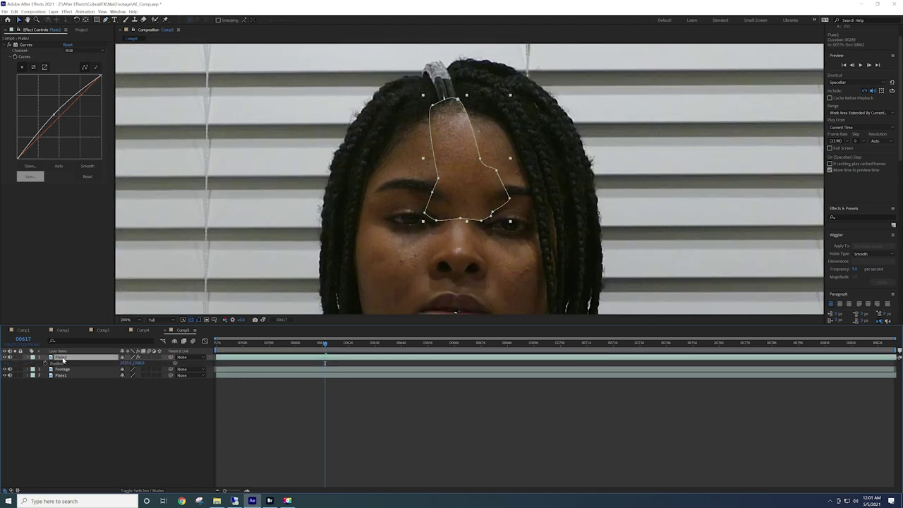
pyautogui.press('m')
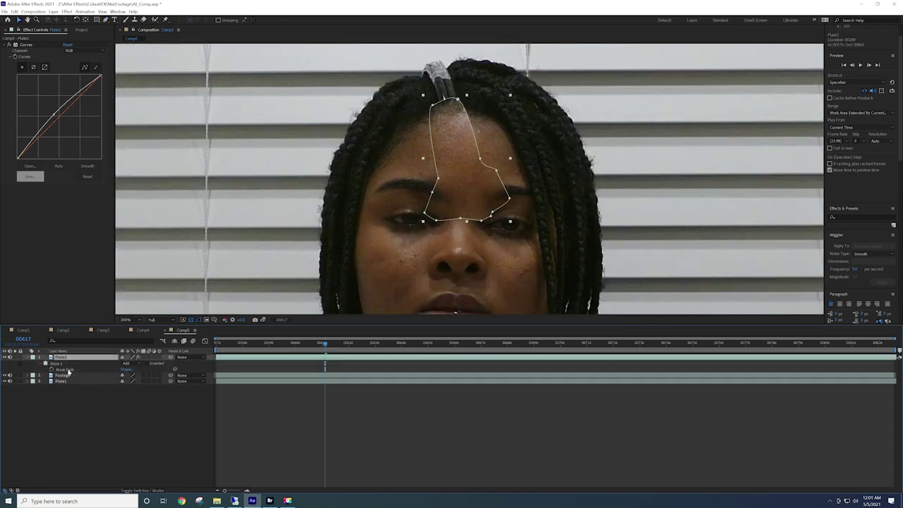
pyautogui.click(59, 364)
pyautogui.press('Delete')
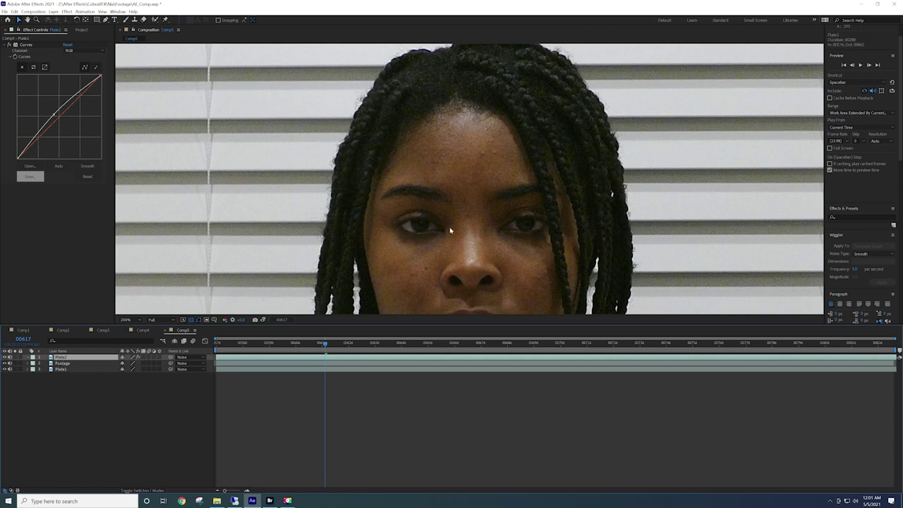
# - Lower the opacity of Plate2 so the face in the layers beneath shows through it
pyautogui.moveTo(449, 231); pyautogui.dragTo(466, 141)
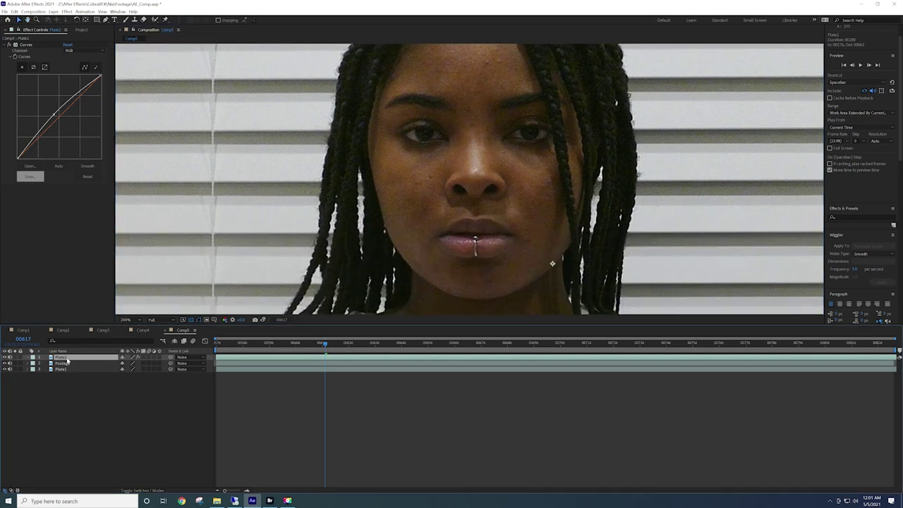
pyautogui.press('s')
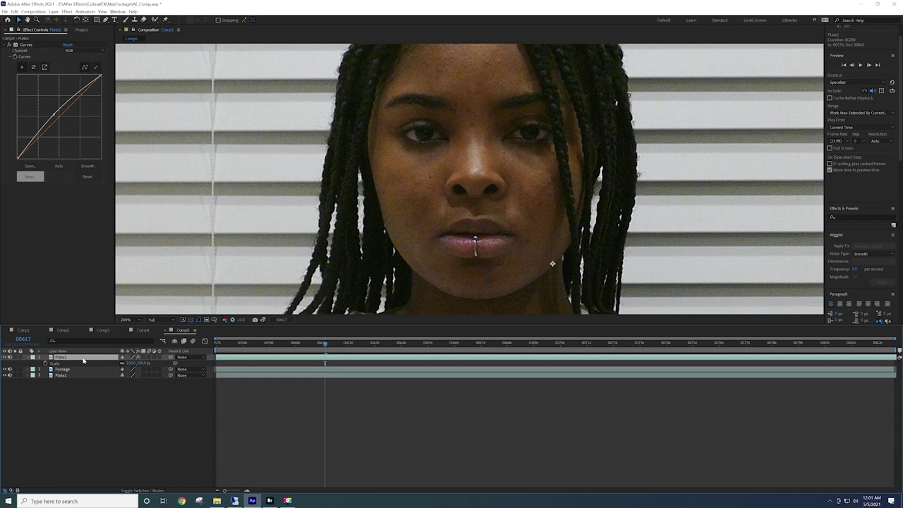
pyautogui.press('t')
pyautogui.moveTo(121, 363); pyautogui.dragTo(126, 363)
pyautogui.click(85, 363)
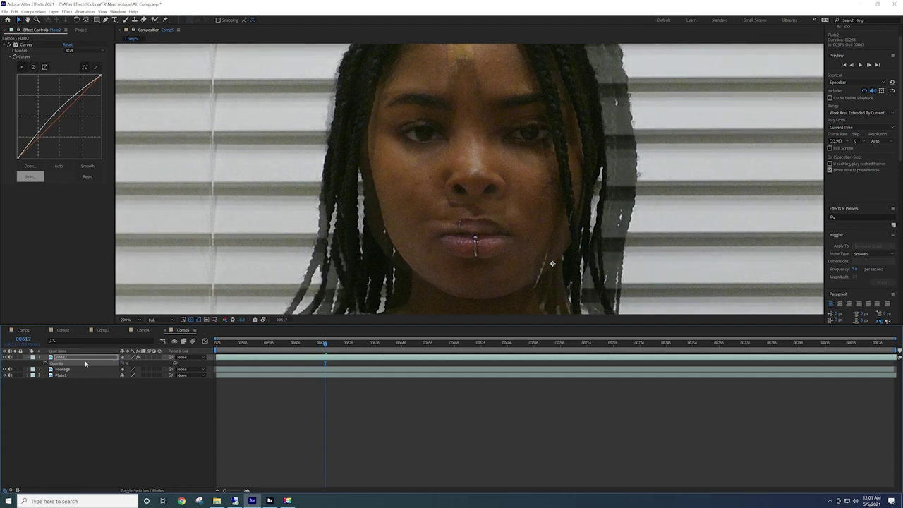
pyautogui.click(77, 358)
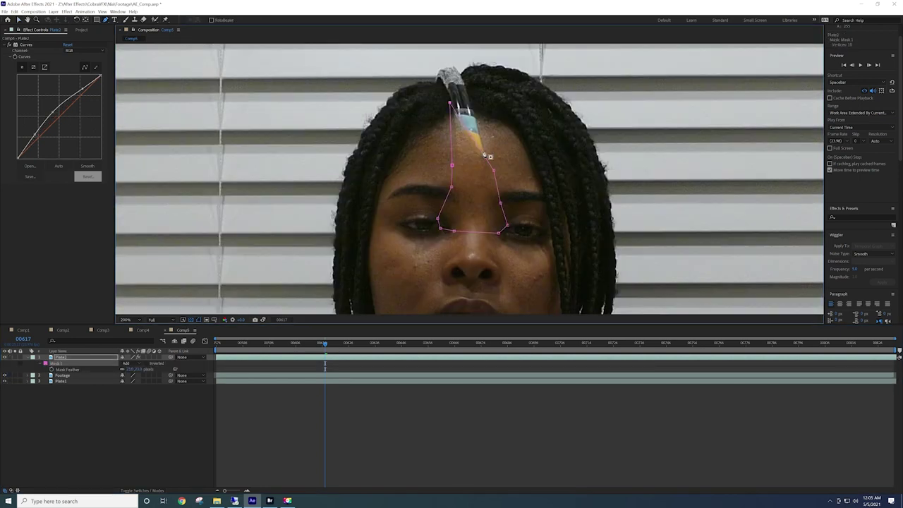
# - Reshape Plate2's mask to cover the tube area from the bridge of the nose up past the hairline
pyautogui.moveTo(482, 152); pyautogui.dragTo(450, 104)
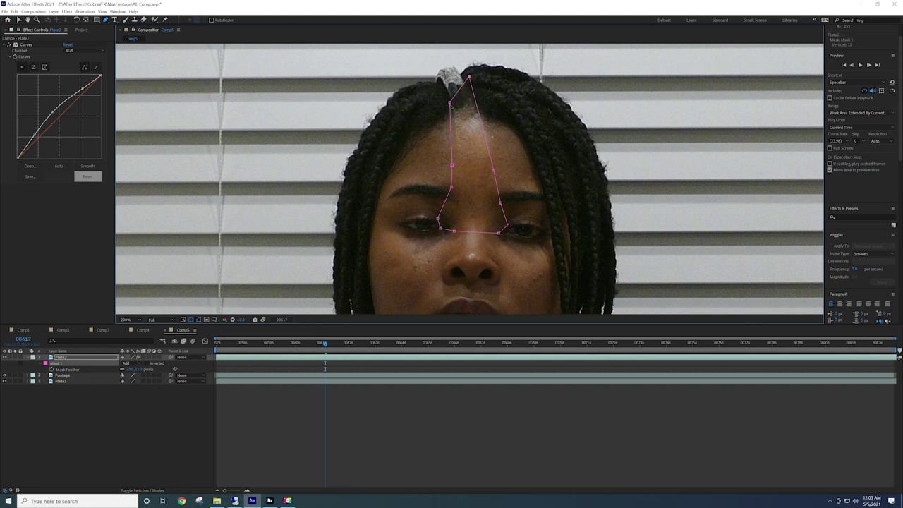
pyautogui.moveTo(453, 137)
pyautogui.mouseDown()
pyautogui.moveTo(461, 139)
pyautogui.moveTo(450, 139)
pyautogui.mouseUp()
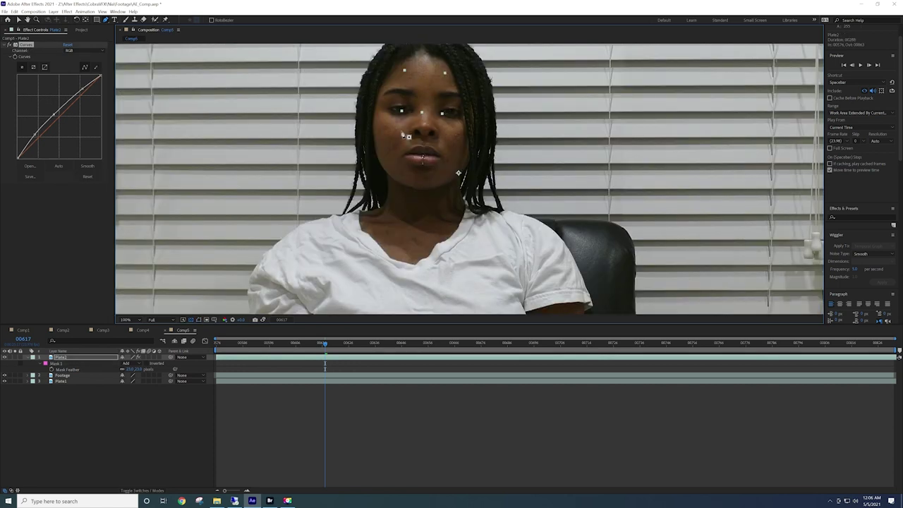
pyautogui.moveTo(402, 134); pyautogui.dragTo(429, 218)
pyautogui.scroll(1, 428, 220)
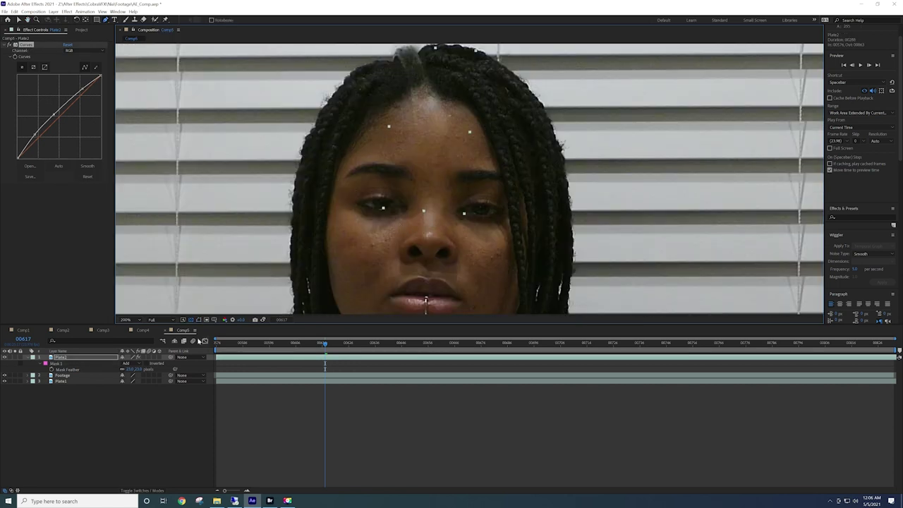
pyautogui.click(199, 319)
pyautogui.moveTo(408, 116); pyautogui.dragTo(447, 107)
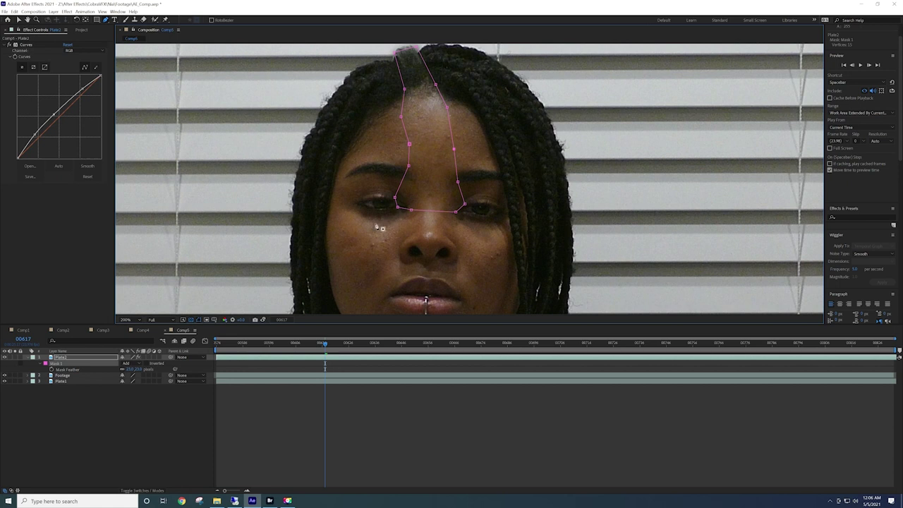
# - Adjust the feather of Plate2's mask with its outline hidden so the forehead patch blends into the face
pyautogui.click(90, 364)
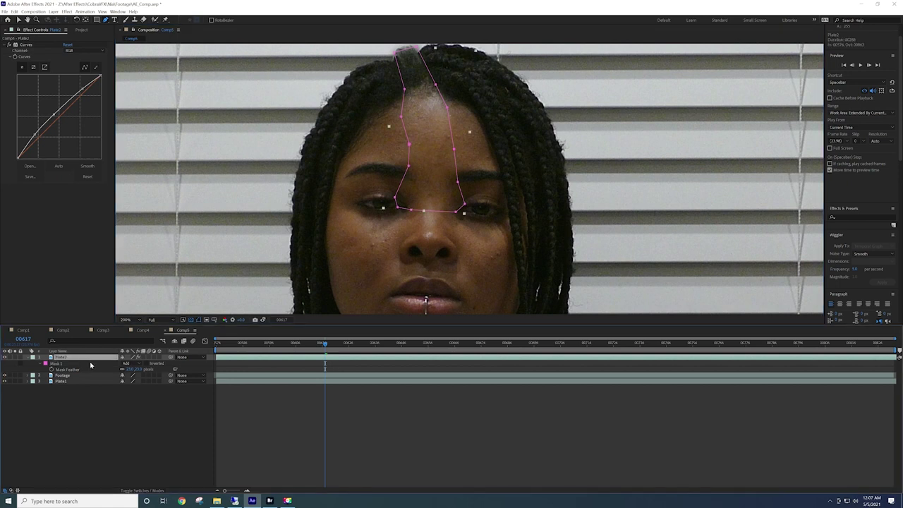
pyautogui.click(140, 368)
pyautogui.click(198, 320)
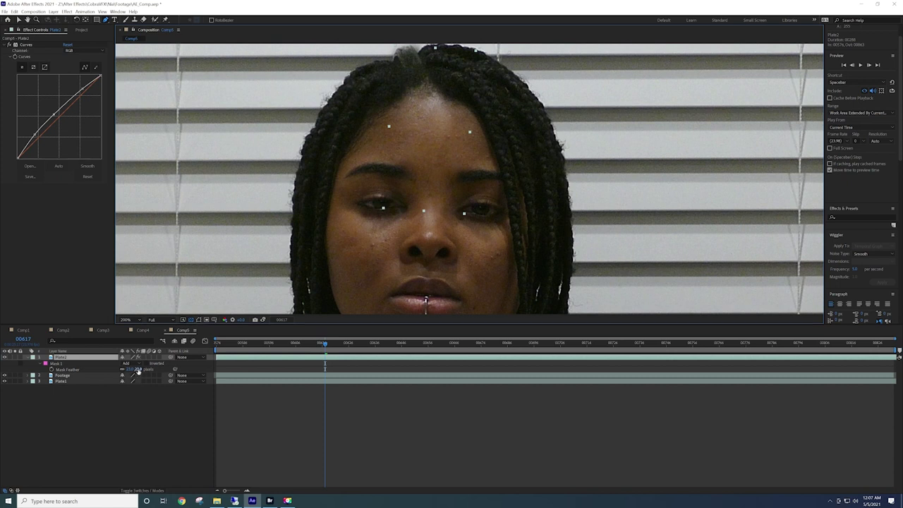
pyautogui.moveTo(133, 370); pyautogui.dragTo(135, 370)
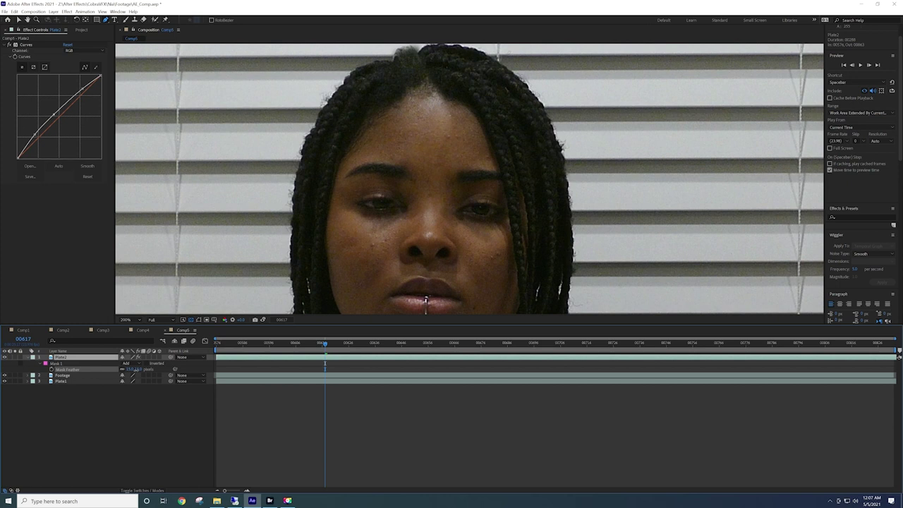
pyautogui.click(134, 320)
pyautogui.click(137, 329)
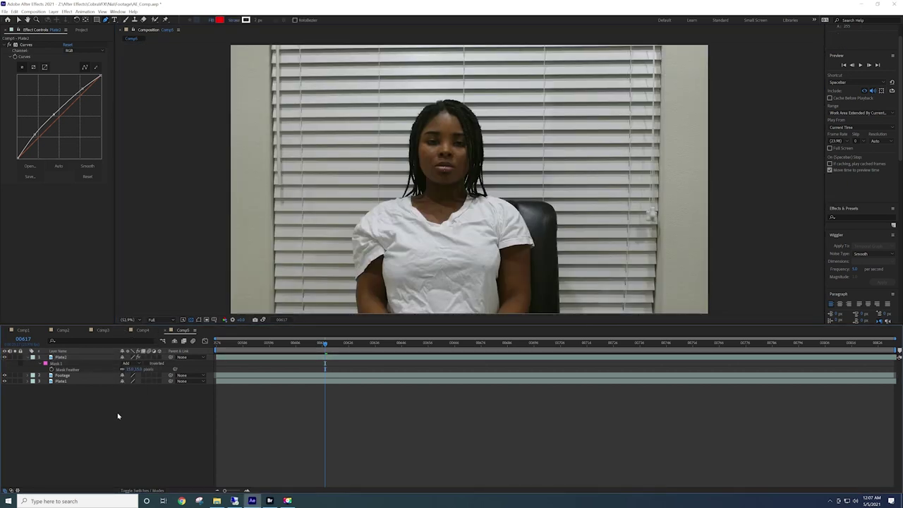
# - Lower the midtones of Plate2's RGB curve slightly to match the patch to the surrounding skin
pyautogui.moveTo(34, 135); pyautogui.dragTo(58, 123)
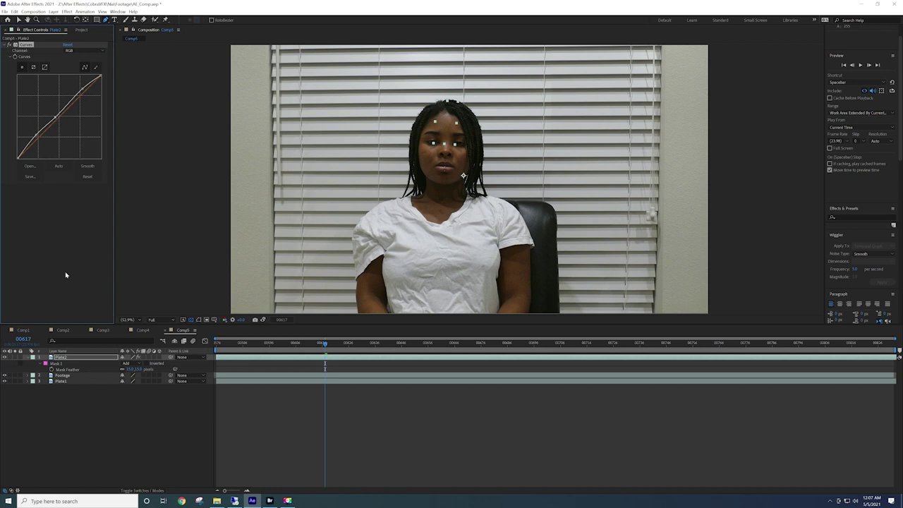
pyautogui.rightClick(85, 400)
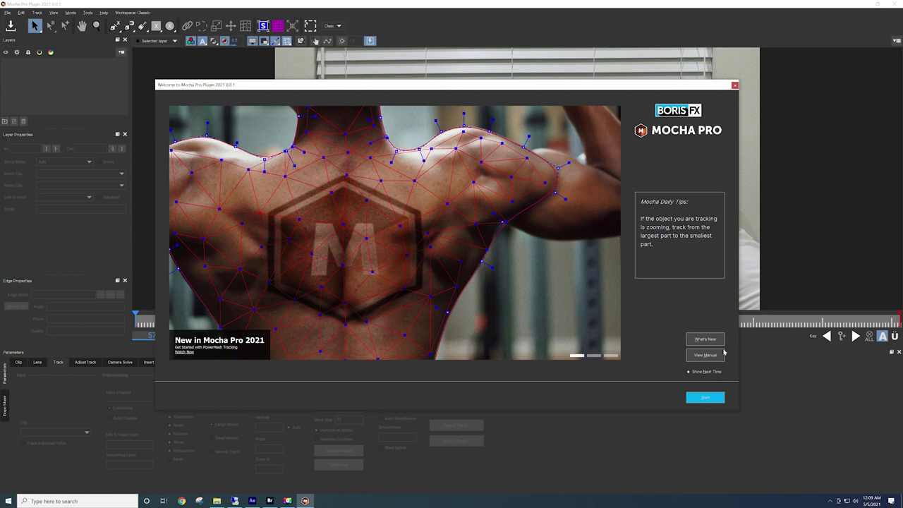
# - In Mocha Pro, draw a four-point X-spline around the tube on the woman's forehead at frame 576
pyautogui.click(708, 399)
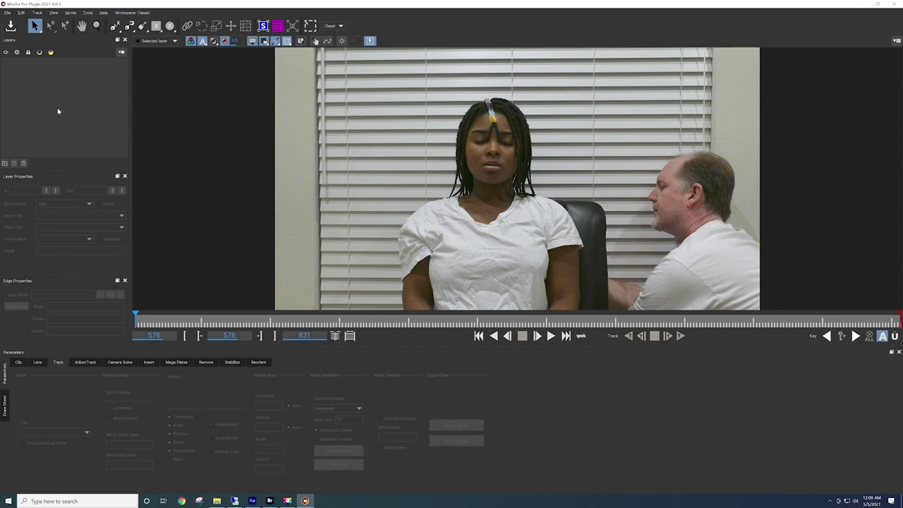
pyautogui.click(114, 25)
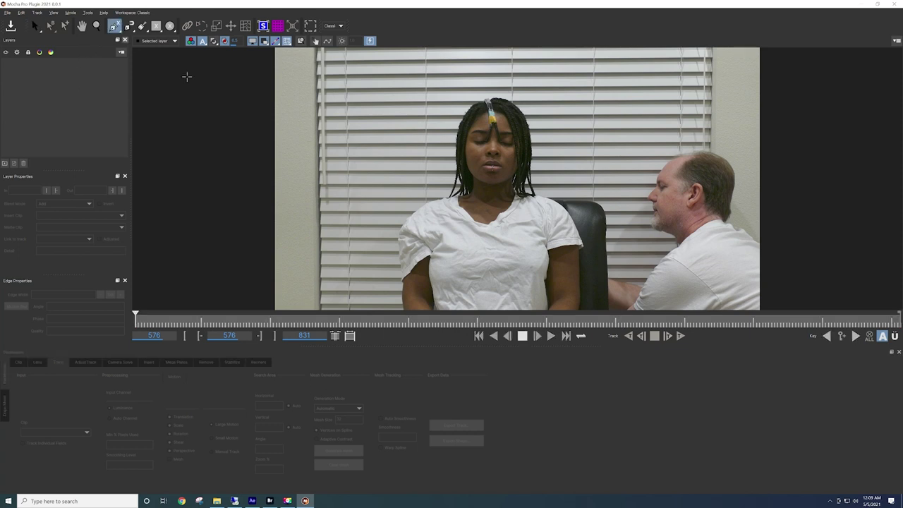
pyautogui.scroll(3, 465, 133)
pyautogui.click(466, 133)
pyautogui.click(465, 194)
pyautogui.click(539, 201)
pyautogui.click(538, 136)
pyautogui.rightClick(520, 134)
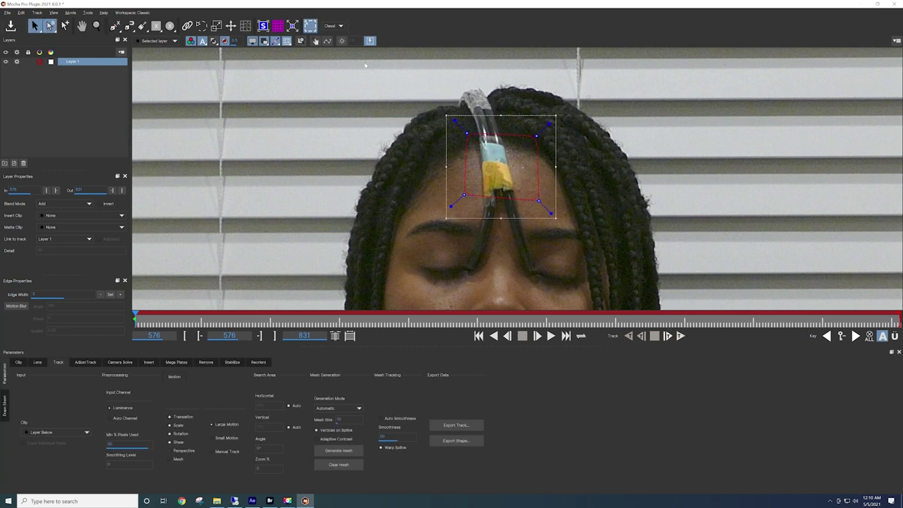
# - Track the forehead spline forward using translation and scale motion with the planar grid shown, and play back the result
pyautogui.click(278, 26)
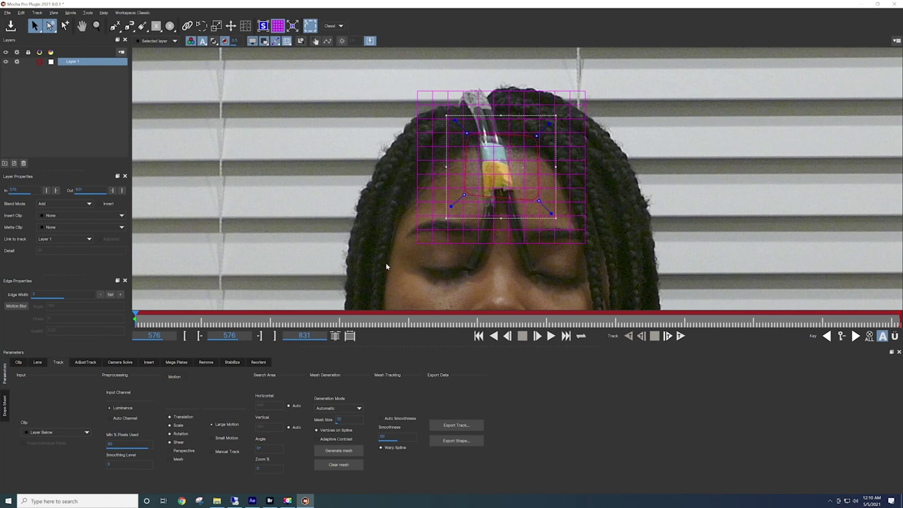
pyautogui.click(170, 443)
pyautogui.click(681, 337)
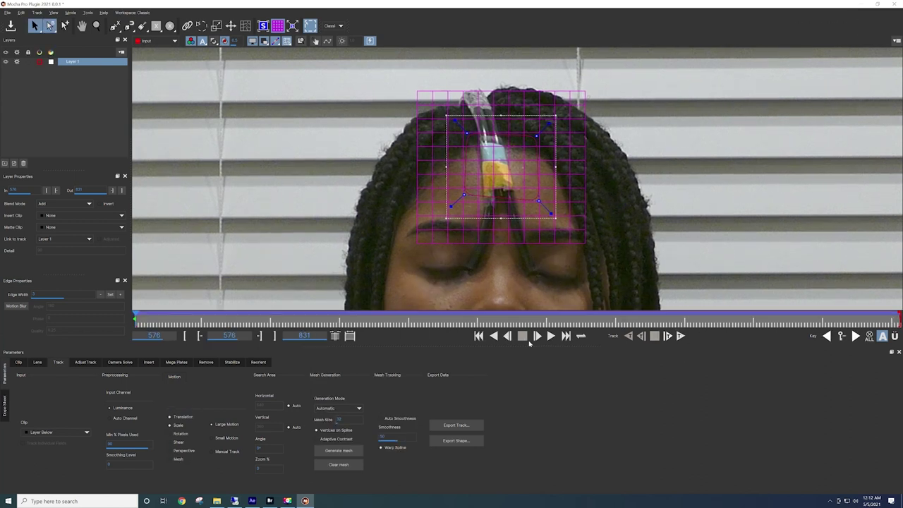
pyautogui.click(550, 336)
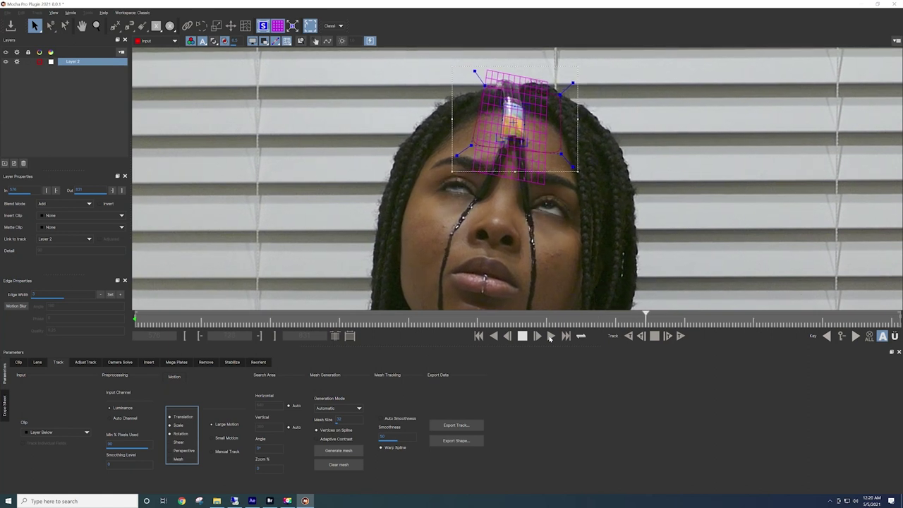
# - Exit Mocha Pro back to After Effects and save the project
pyautogui.click(550, 337)
pyautogui.click(9, 13)
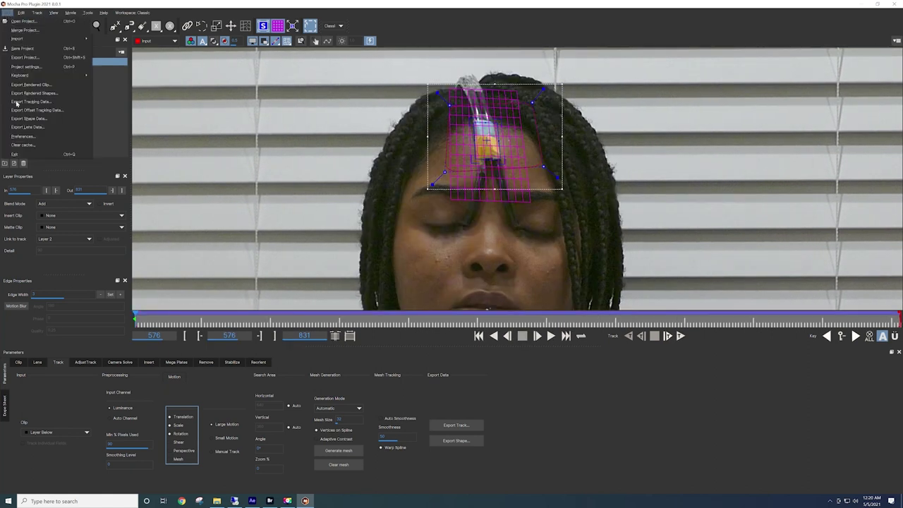
pyautogui.click(14, 154)
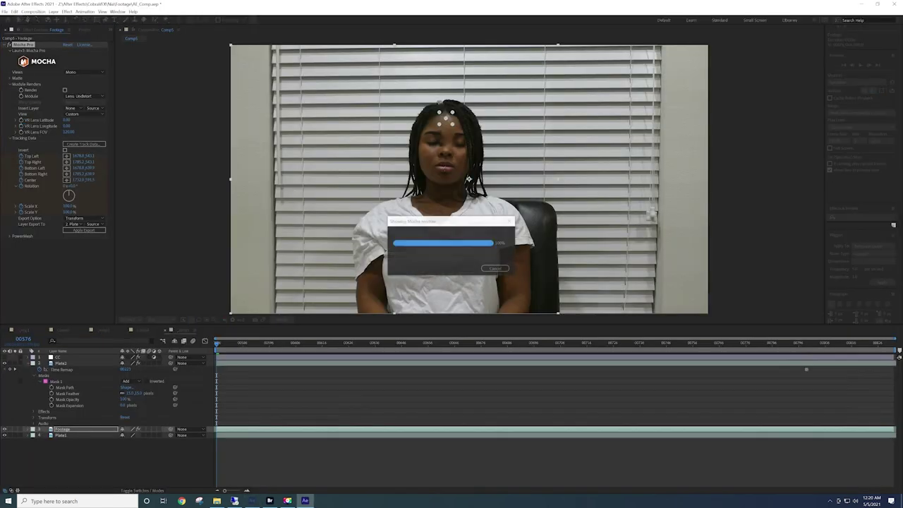
pyautogui.click(9, 12)
pyautogui.click(21, 72)
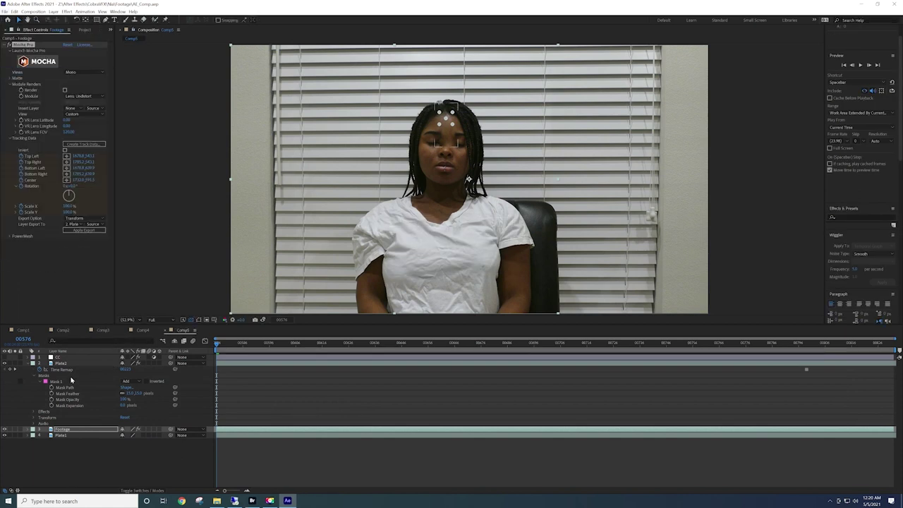
# - Create track data from the Mocha forehead track and apply it to the Plate2 layer as a Transform export
pyautogui.click(84, 143)
pyautogui.click(463, 249)
pyautogui.click(81, 225)
pyautogui.click(79, 225)
pyautogui.click(79, 225)
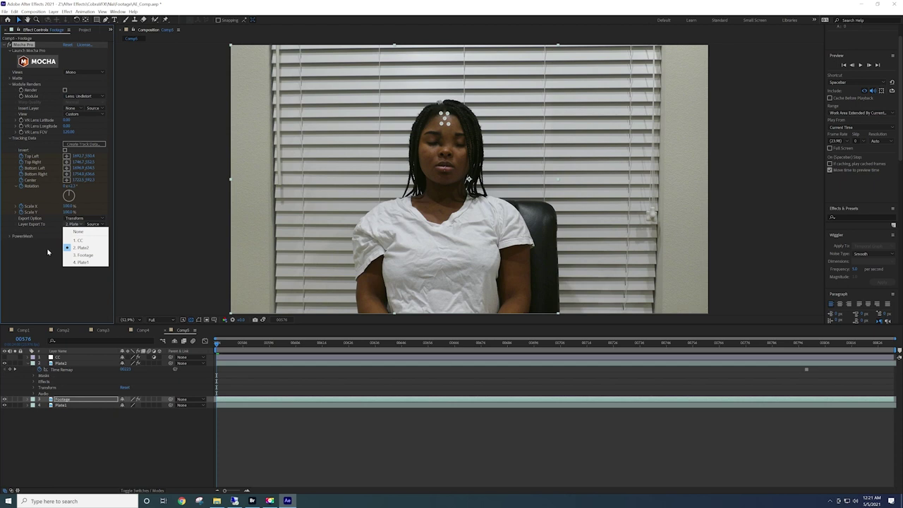
pyautogui.click(48, 252)
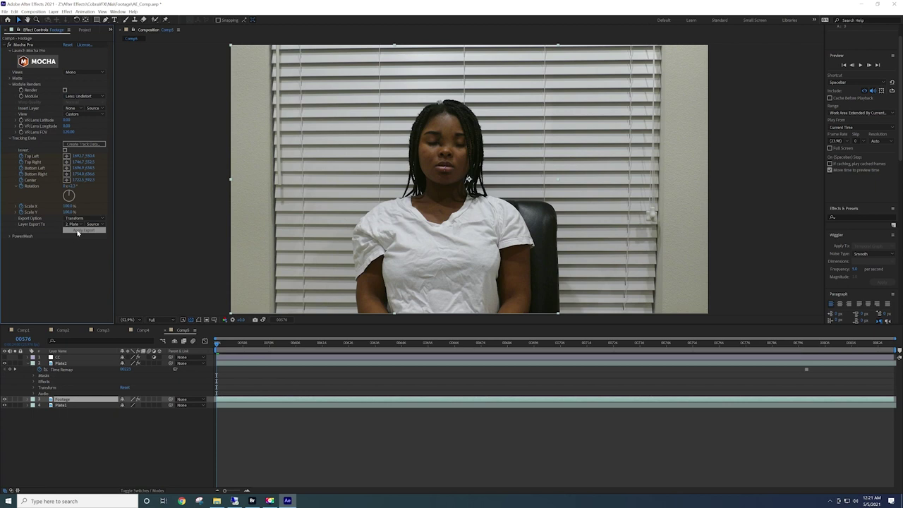
pyautogui.click(77, 232)
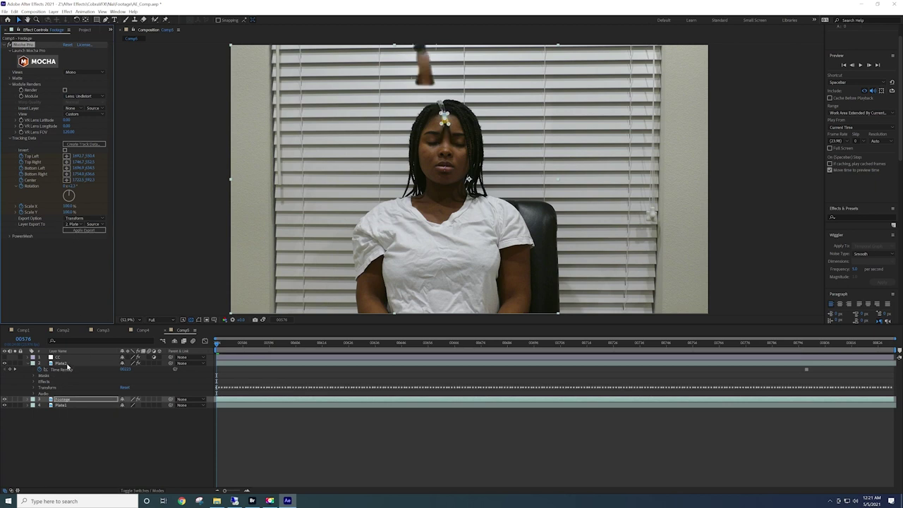
# - Adjust Plate2's anchor point at frame 576 so the clean skin patch lines up with the woman's forehead
pyautogui.moveTo(142, 369); pyautogui.dragTo(115, 375)
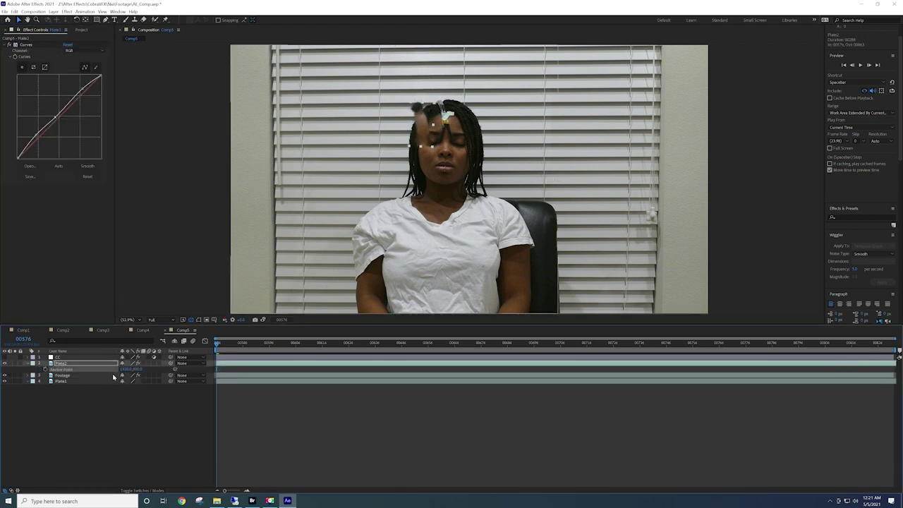
pyautogui.moveTo(123, 369); pyautogui.dragTo(116, 369)
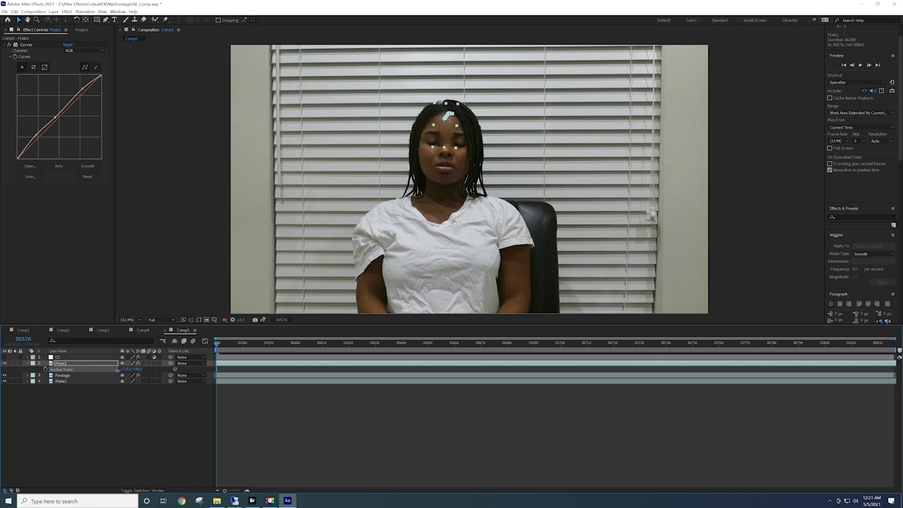
pyautogui.scroll(5, 415, 222)
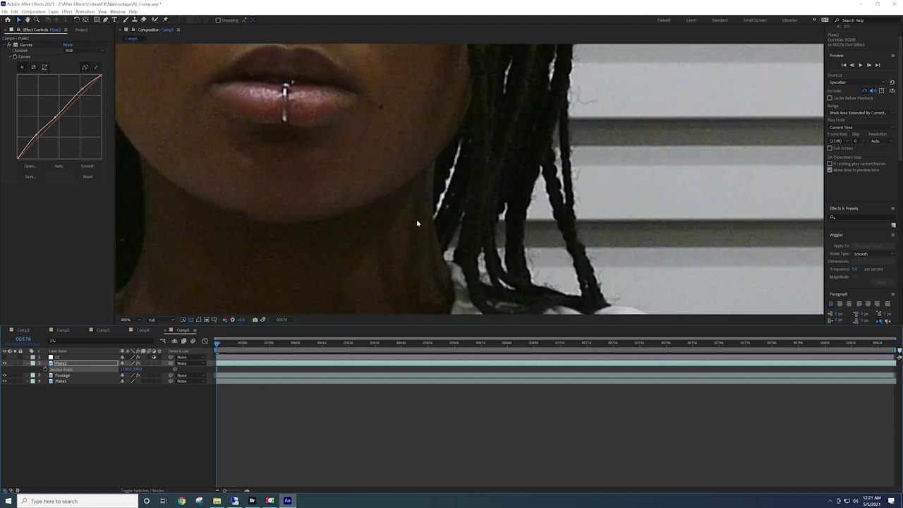
pyautogui.moveTo(387, 180); pyautogui.dragTo(434, 311)
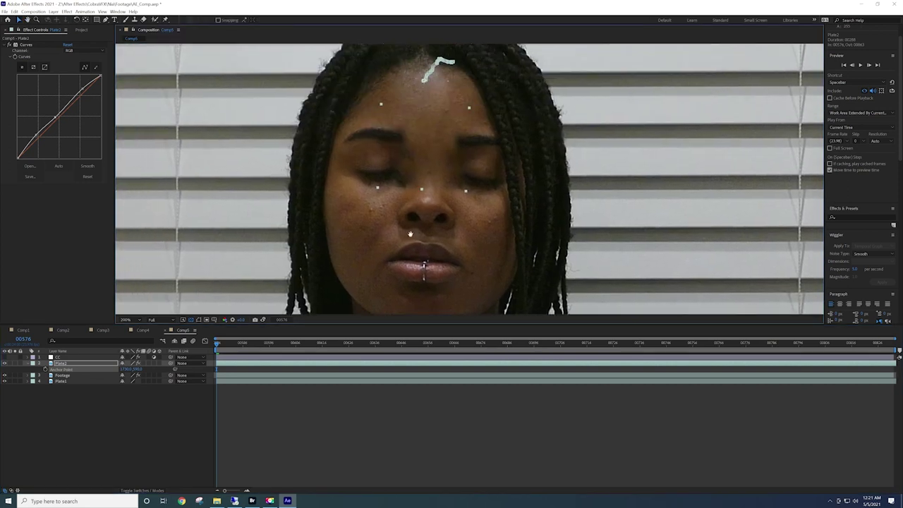
pyautogui.scroll(2, 410, 234)
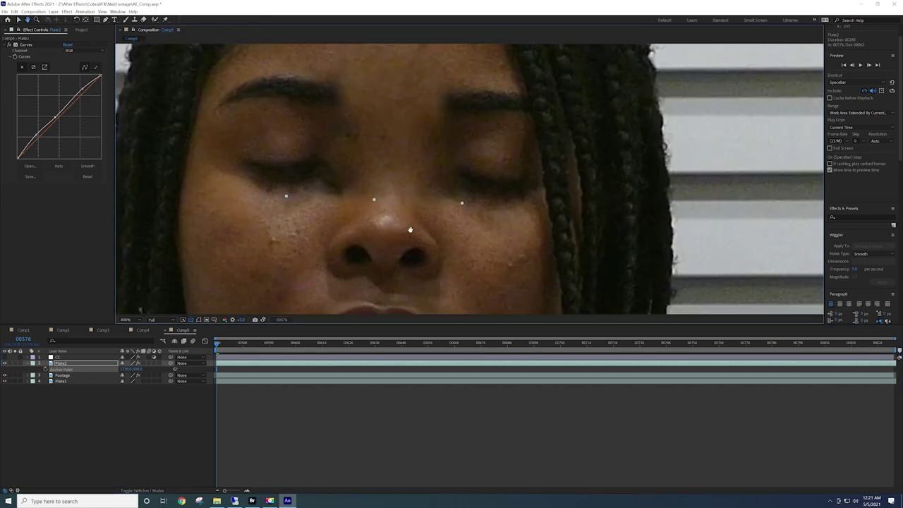
pyautogui.scroll(-2, 410, 229)
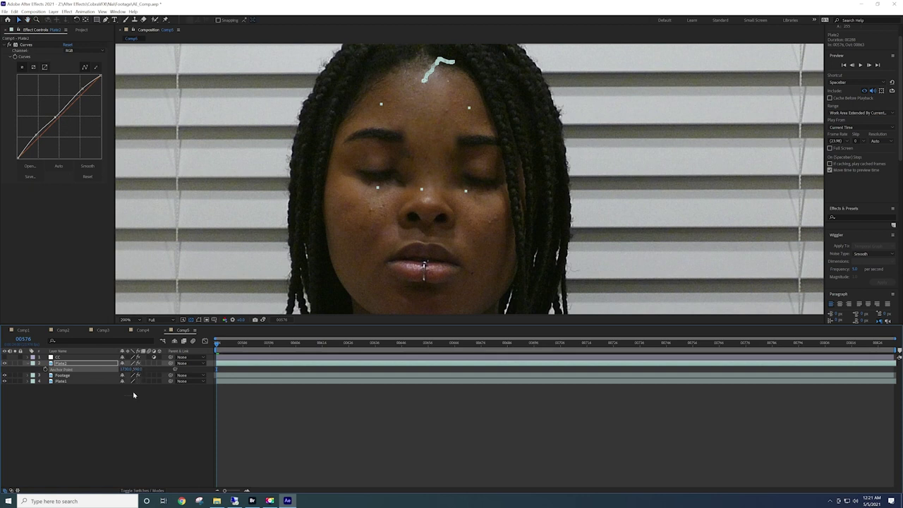
pyautogui.click(134, 393)
pyautogui.moveTo(136, 368); pyautogui.dragTo(139, 369)
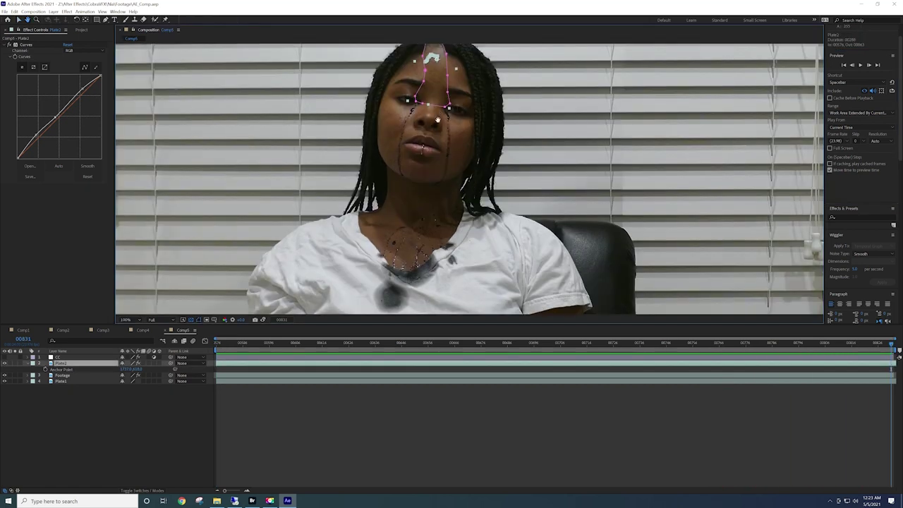
# - At frame 831, reshape the upper edge of Plate2's mask around the hair on top of the woman's head
pyautogui.moveTo(428, 98); pyautogui.dragTo(445, 223)
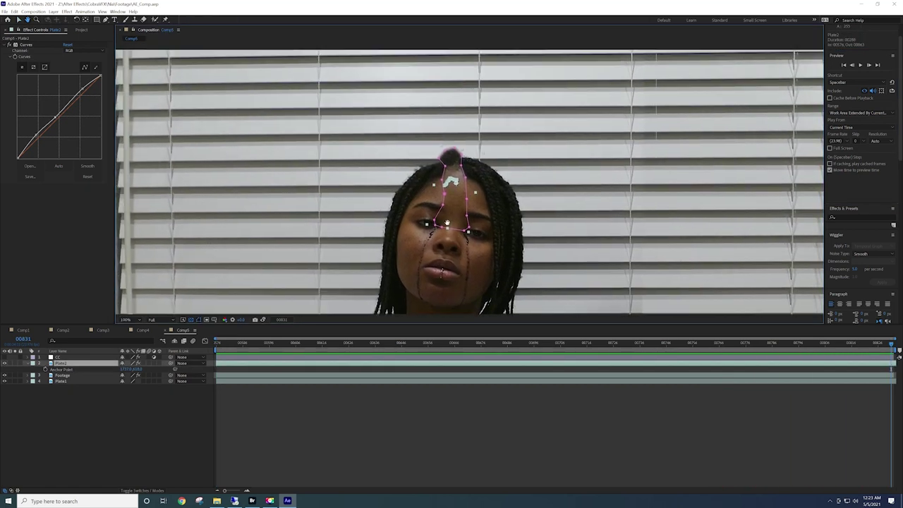
pyautogui.scroll(1, 414, 195)
pyautogui.scroll(1, 415, 195)
pyautogui.moveTo(411, 145); pyautogui.dragTo(425, 192)
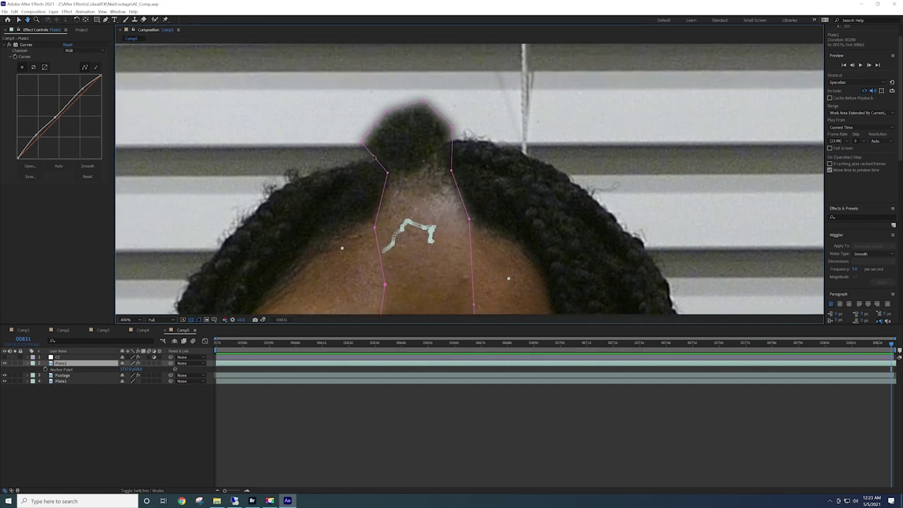
pyautogui.moveTo(364, 145); pyautogui.dragTo(394, 124)
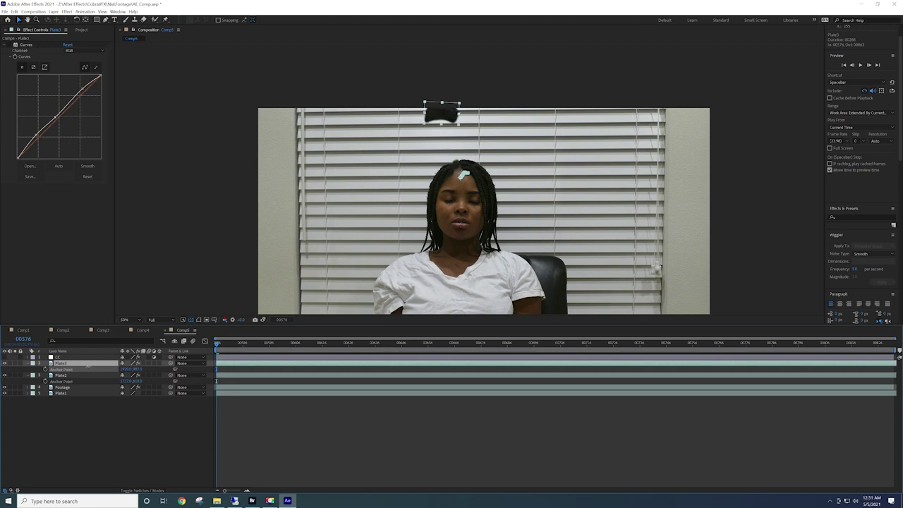
# - Shift Plate3's anchor point at frame 576 so the hair patch sits over the woman's hairline
pyautogui.moveTo(2, 362); pyautogui.dragTo(12, 366)
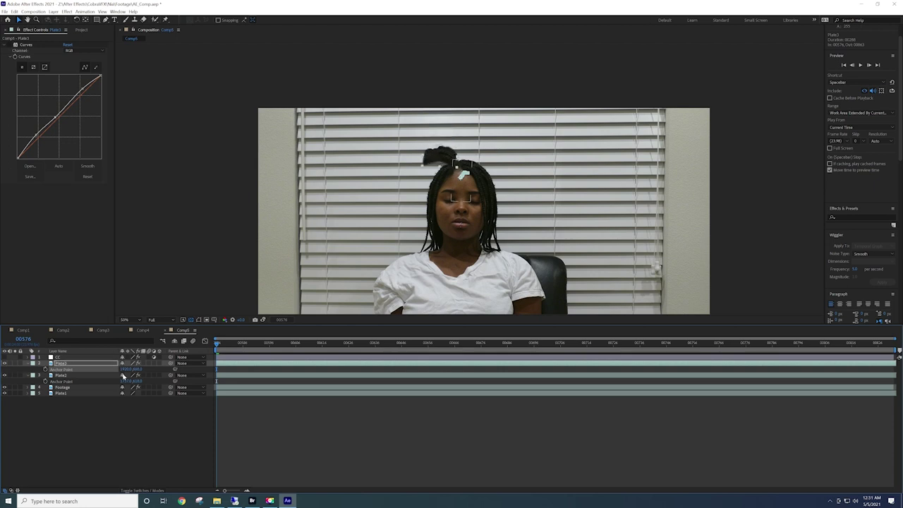
pyautogui.moveTo(125, 370)
pyautogui.mouseDown()
pyautogui.moveTo(132, 370)
pyautogui.moveTo(113, 376)
pyautogui.moveTo(141, 372)
pyautogui.moveTo(121, 372)
pyautogui.mouseUp()
pyautogui.scroll(2, 398, 250)
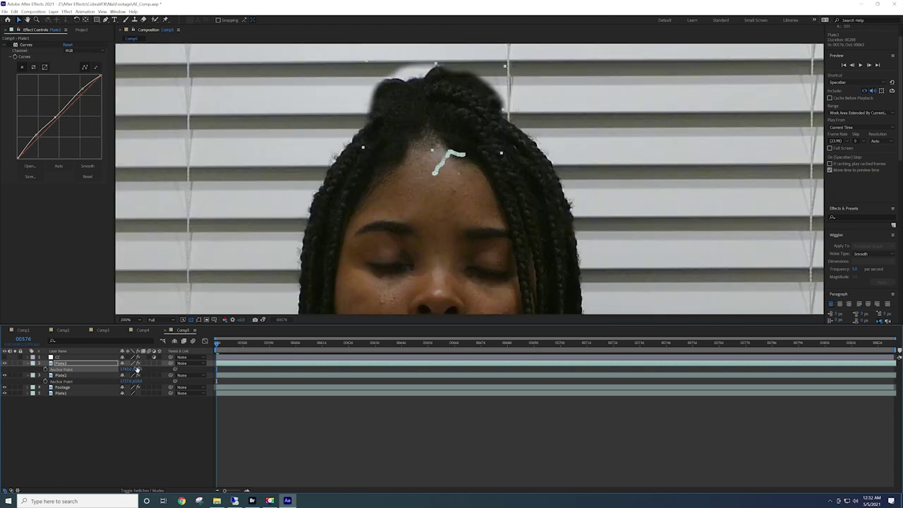
pyautogui.moveTo(138, 369)
pyautogui.mouseDown()
pyautogui.moveTo(110, 372)
pyautogui.moveTo(124, 369)
pyautogui.mouseUp()
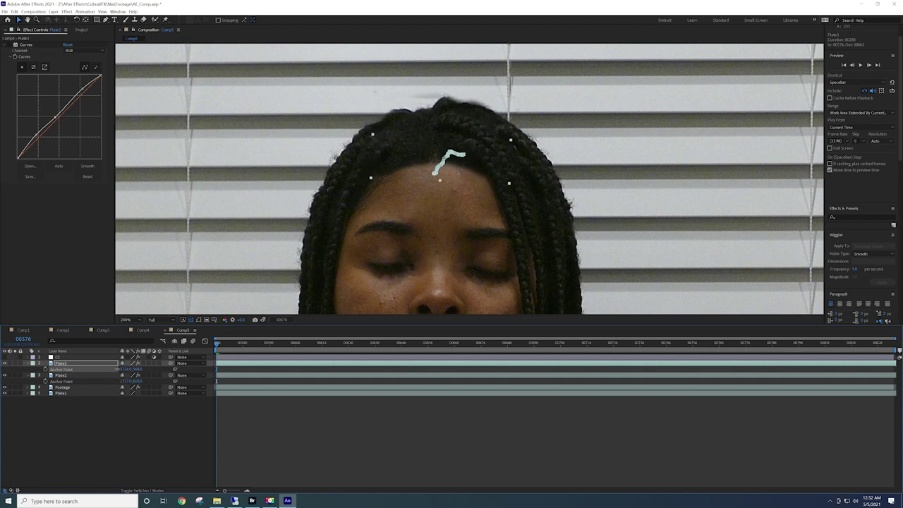
# - Compare the frame with the stored snapshot and fine-tune Plate3's anchor point to align the hair
pyautogui.click(264, 319)
pyautogui.click(263, 319)
pyautogui.click(263, 320)
pyautogui.click(263, 319)
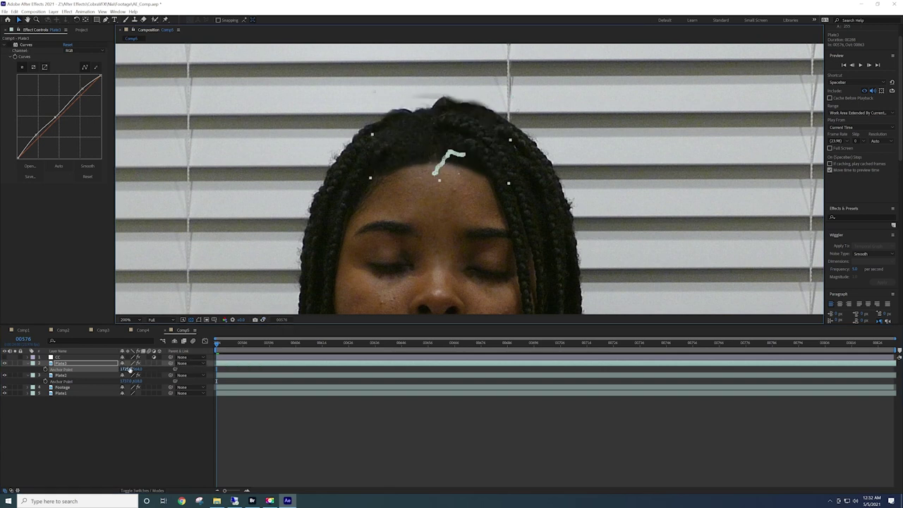
pyautogui.moveTo(138, 369); pyautogui.dragTo(140, 369)
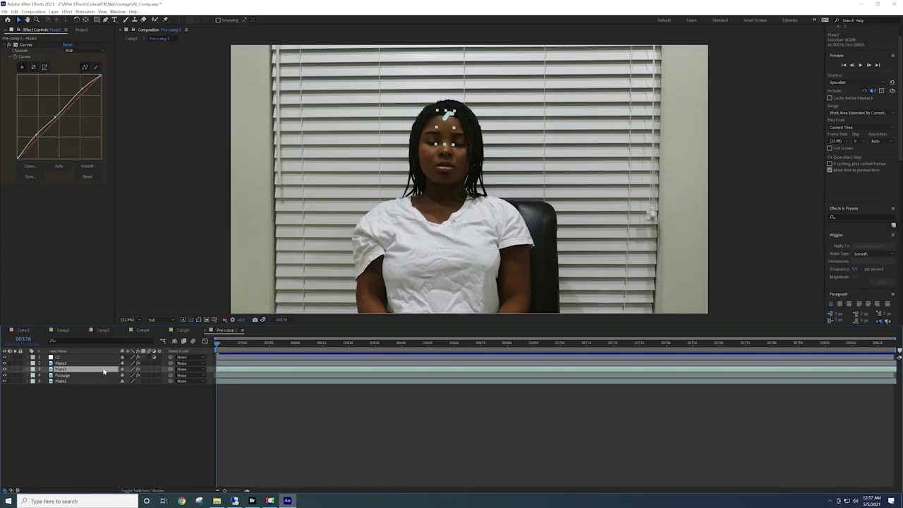
# - In Pre-comp 1, reveal Plate2's keyframes and reshape its mask path along the hairline at frame 718
pyautogui.press('u')
pyautogui.moveTo(218, 345); pyautogui.dragTo(593, 365)
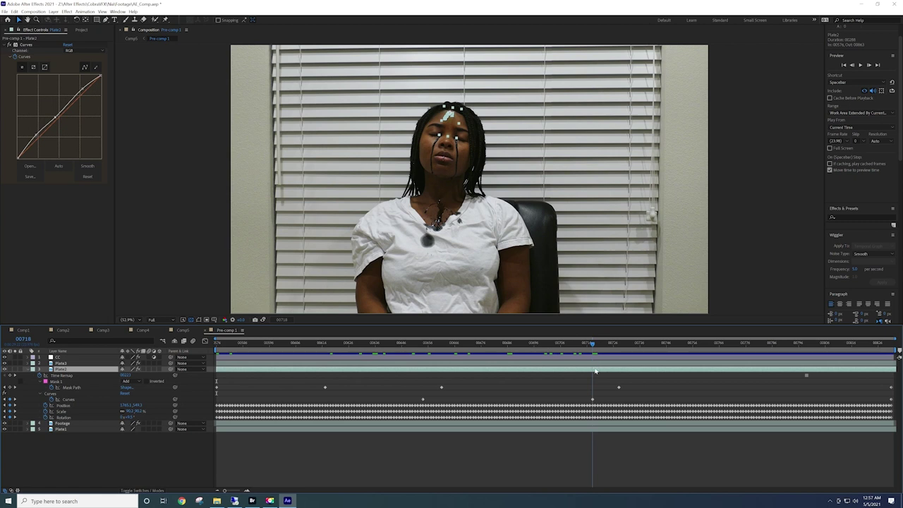
pyautogui.scroll(4, 424, 227)
pyautogui.moveTo(425, 228); pyautogui.dragTo(426, 244)
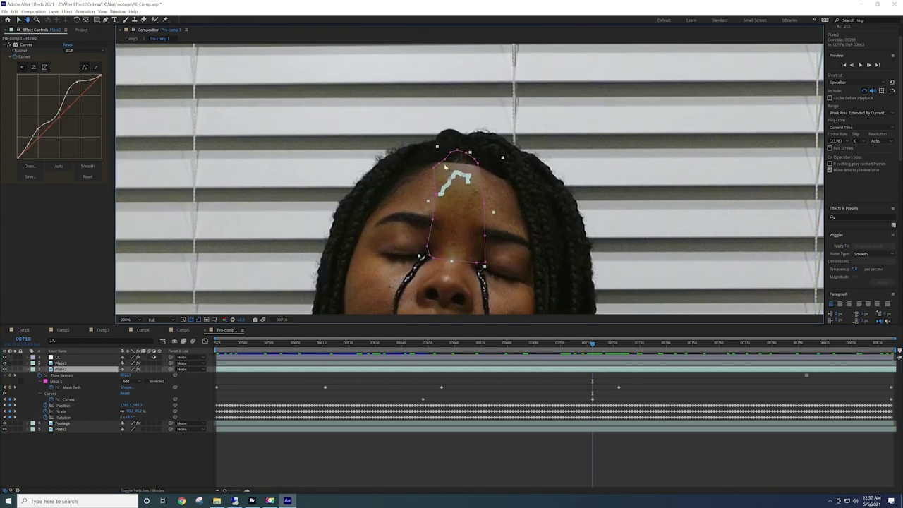
pyautogui.moveTo(444, 161); pyautogui.dragTo(446, 169)
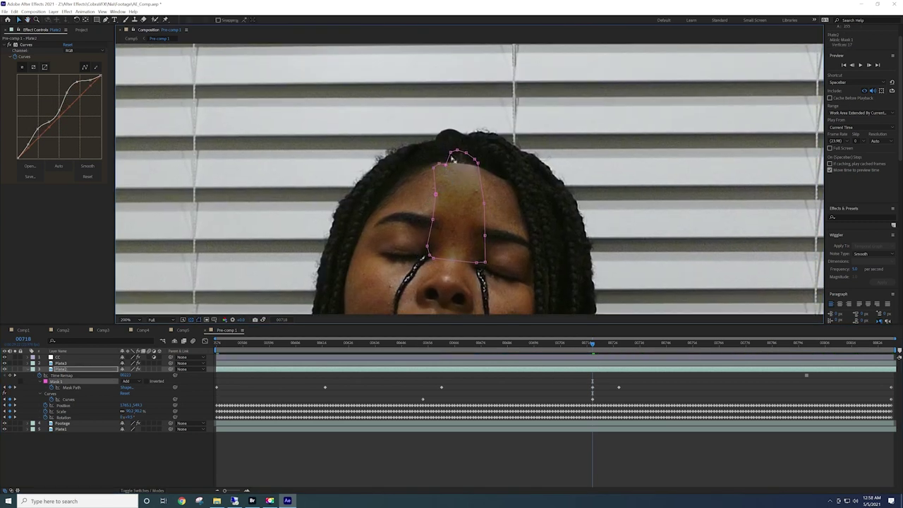
pyautogui.moveTo(458, 150); pyautogui.dragTo(450, 163)
# - Inspect Plate3's mask feather and all of its keyframed properties at frame 718
pyautogui.click(69, 363)
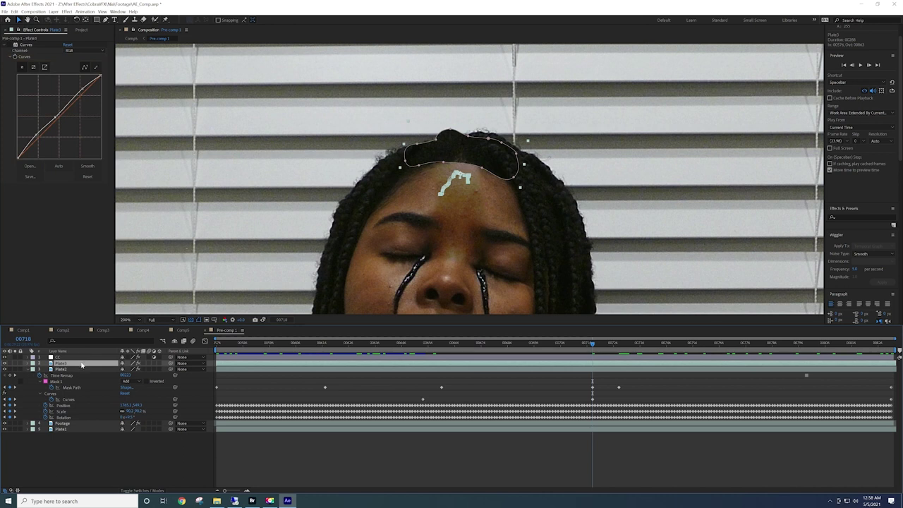
pyautogui.press('f')
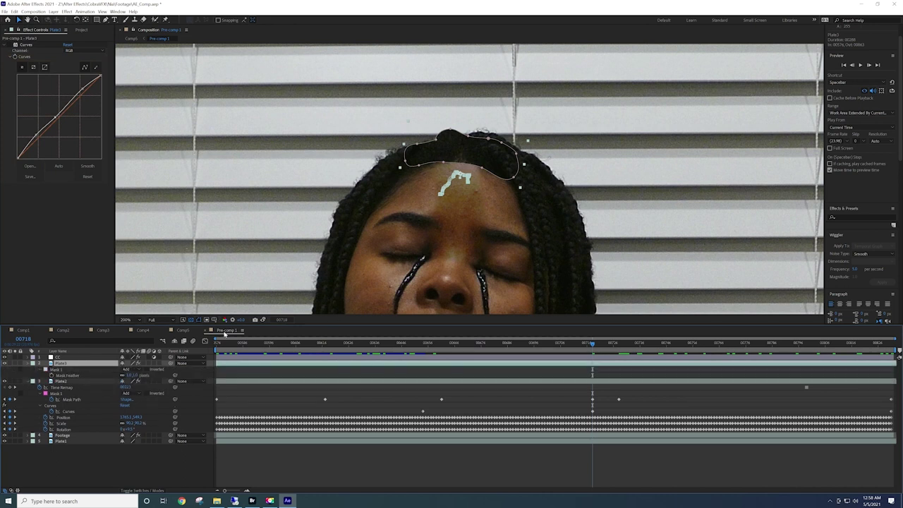
pyautogui.press('u')
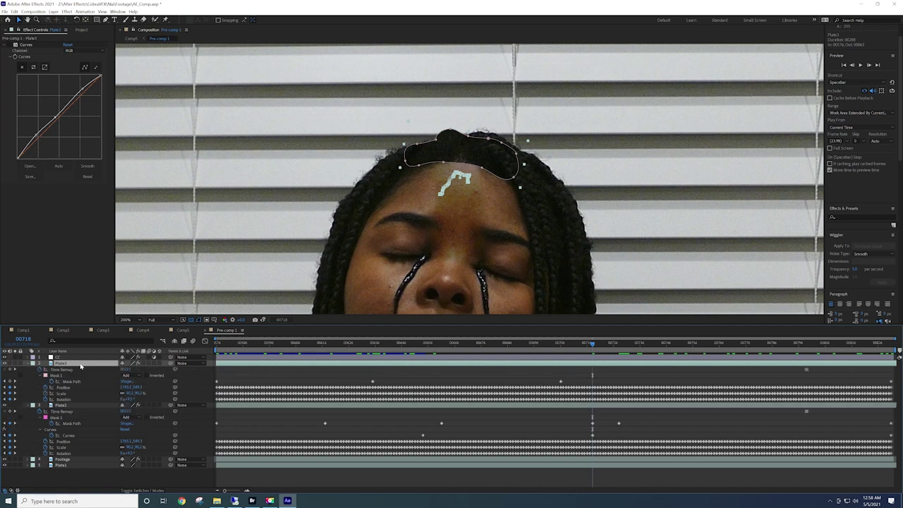